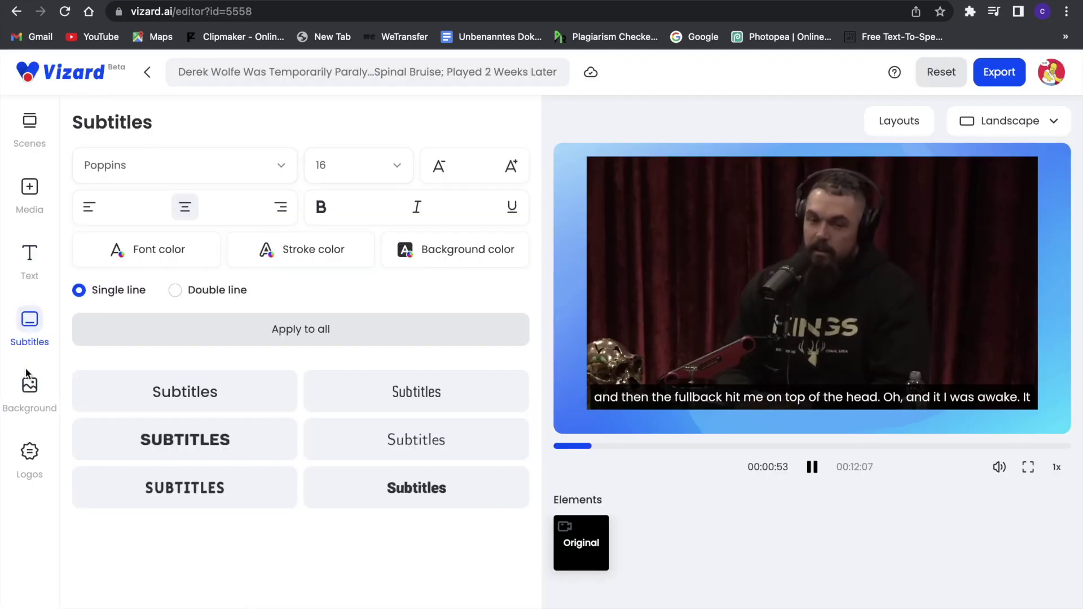
# Glance at the Media and Scenes panels, then check exported videos and projects in the workspace.
pyautogui.click(23, 195)
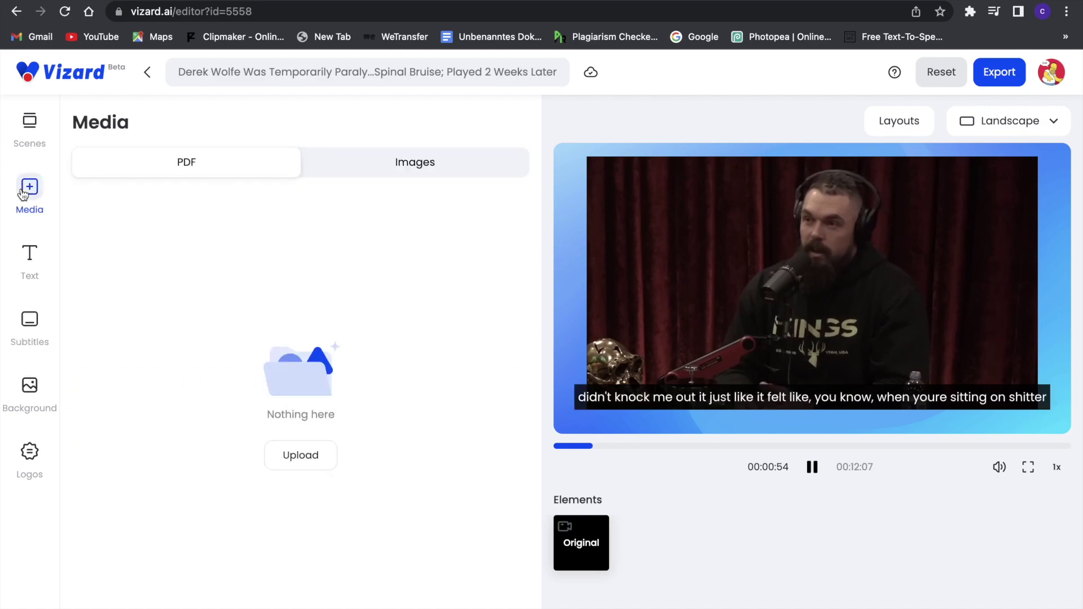
pyautogui.click(27, 129)
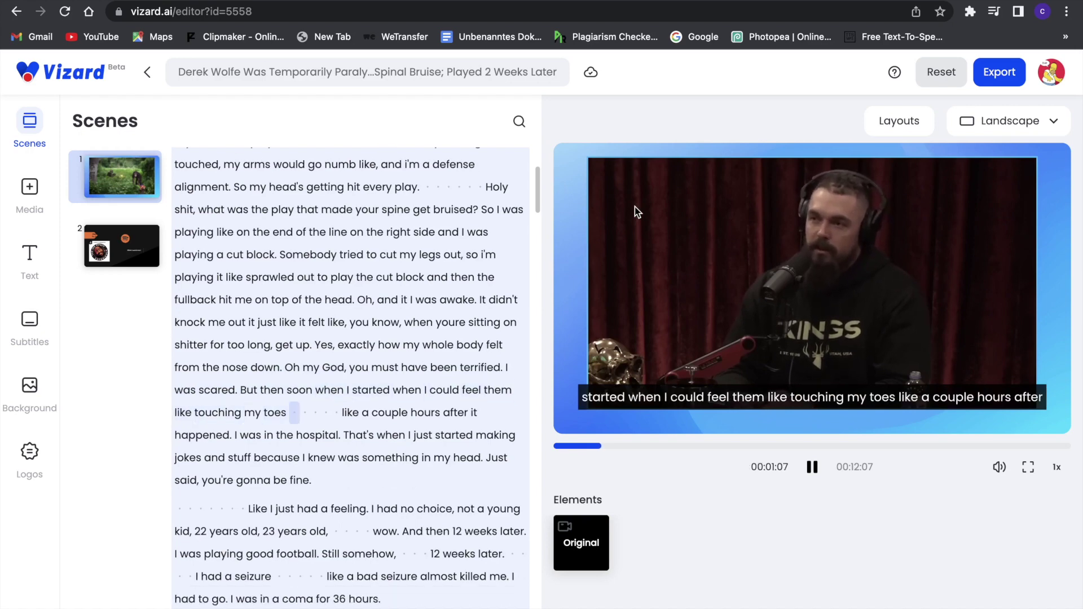
pyautogui.click(90, 73)
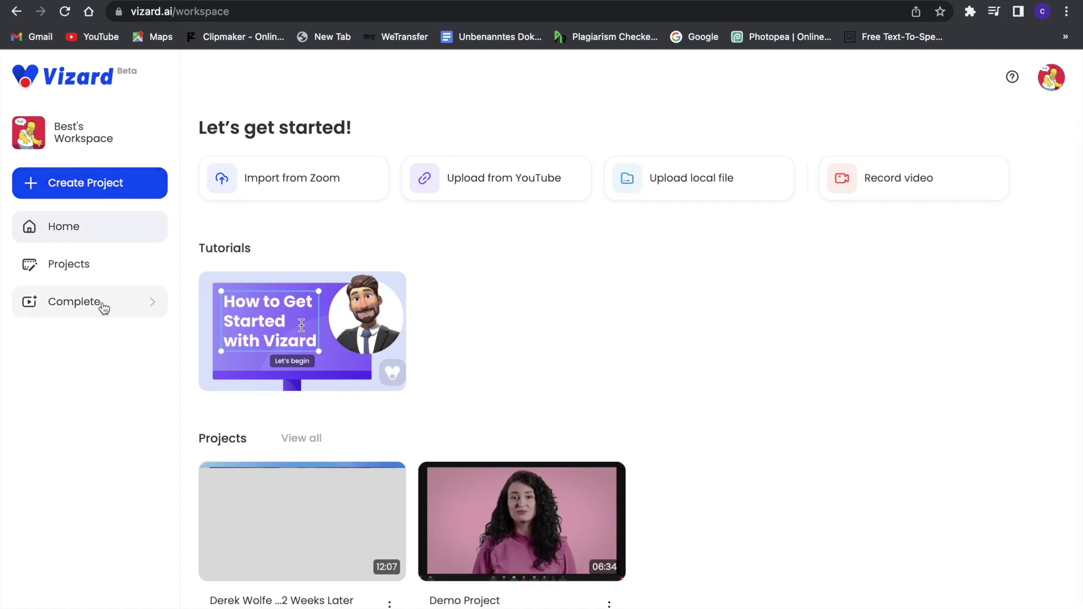
pyautogui.click(103, 308)
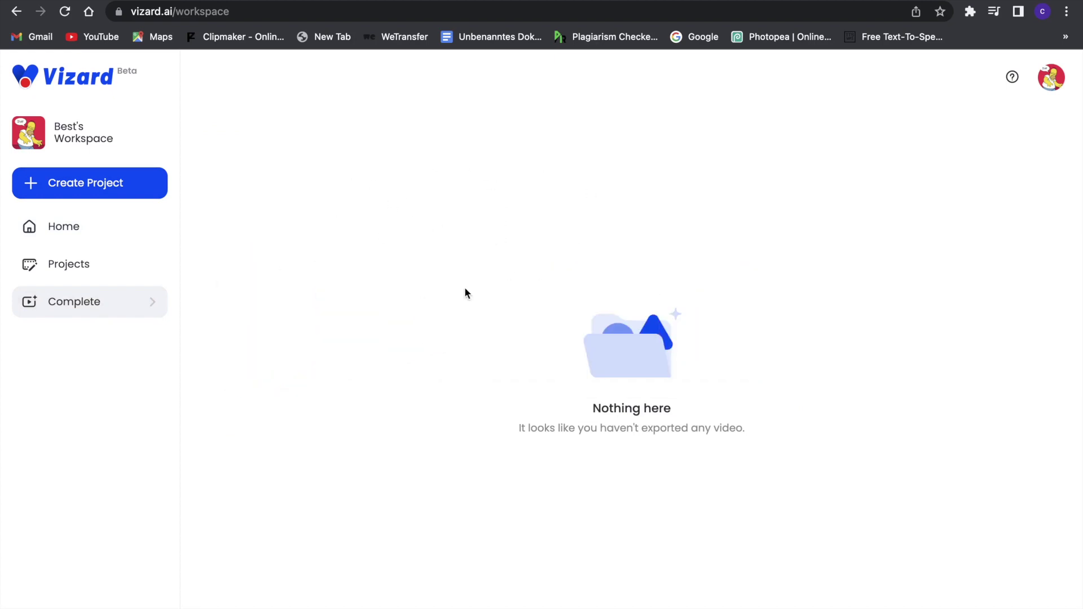
pyautogui.click(96, 265)
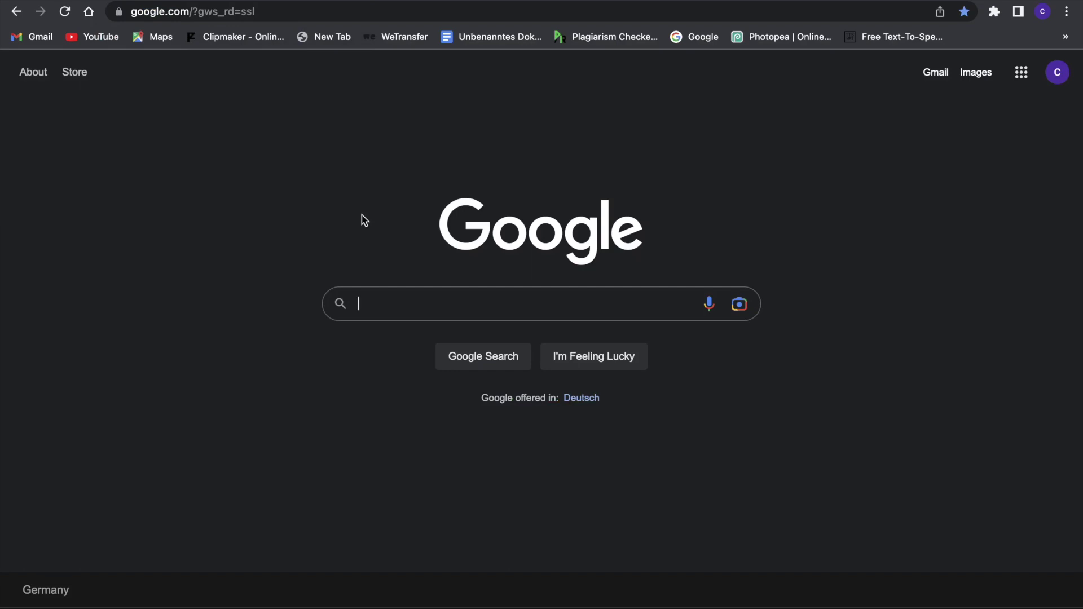
# Search Google for 'vizard ai'.
pyautogui.write('vizar')
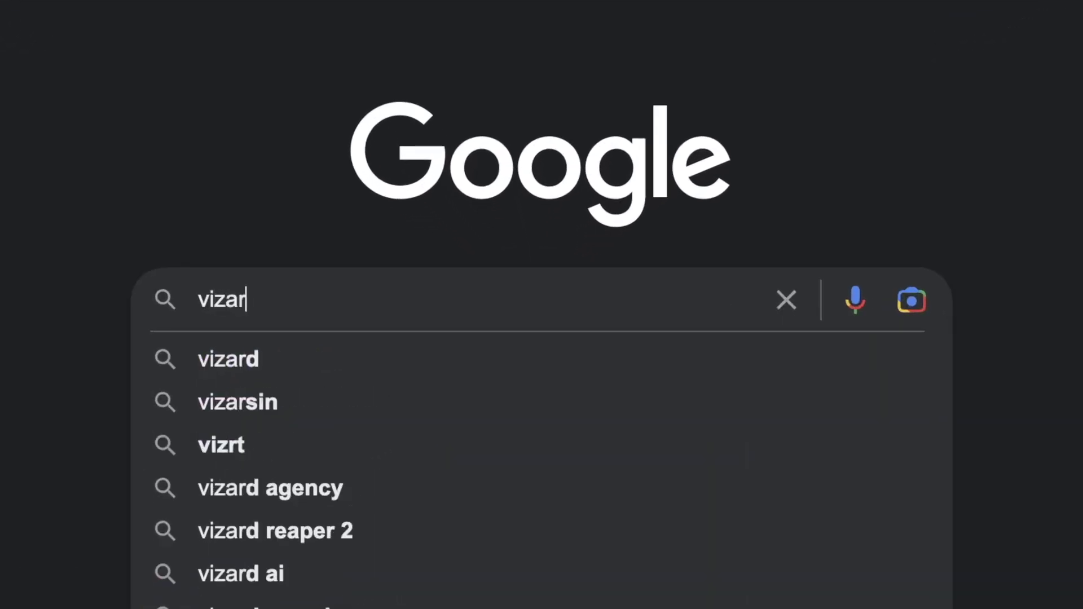
pyautogui.write('d ai')
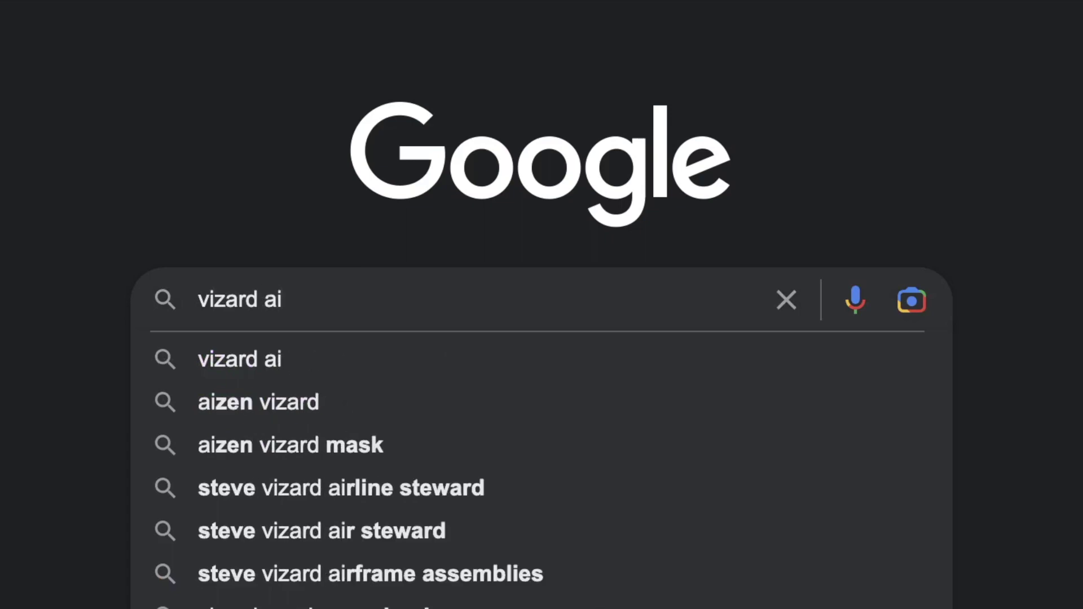
pyautogui.press('Return')
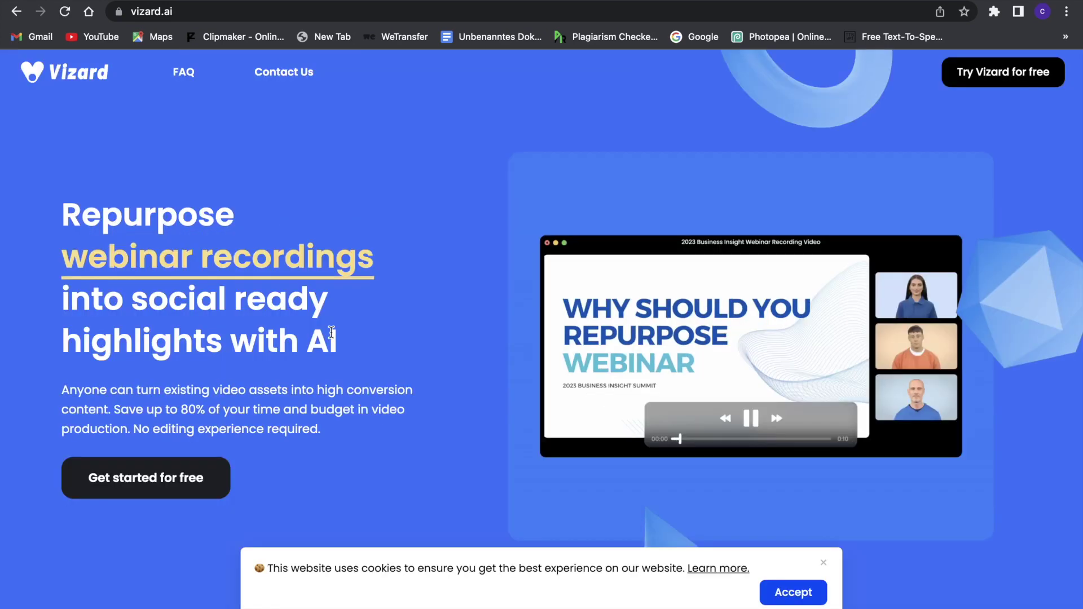
pyautogui.scroll(-3, 331, 332)
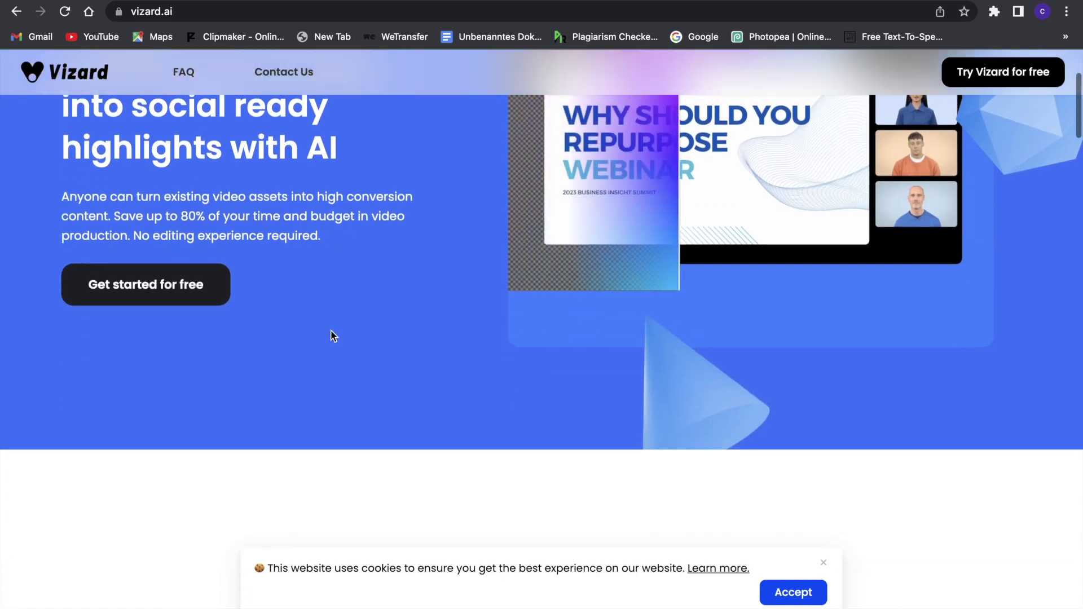
pyautogui.scroll(2, 357, 313)
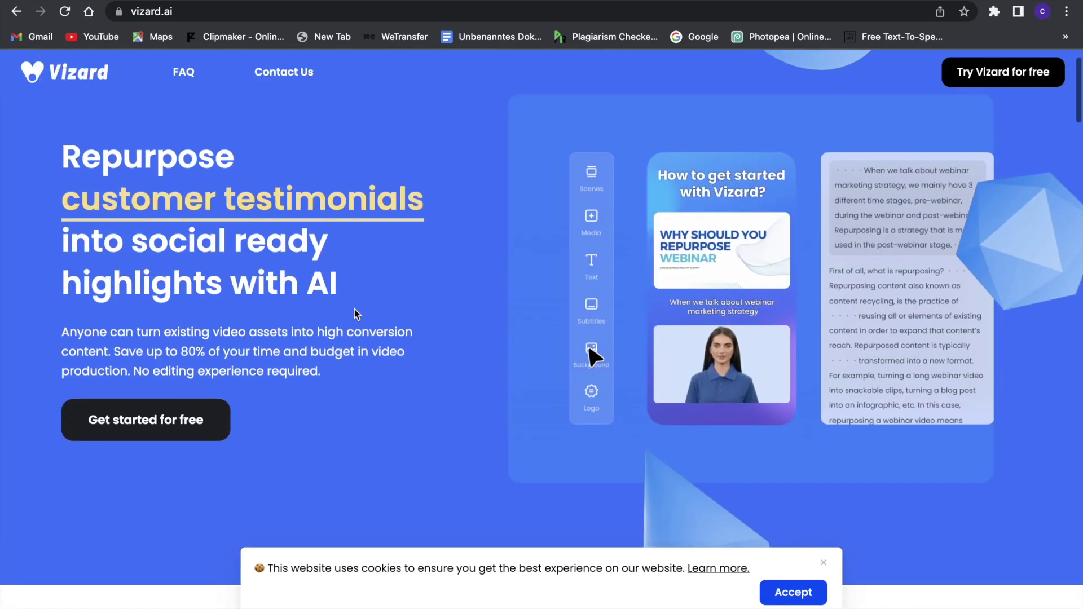
pyautogui.scroll(-15, 350, 290)
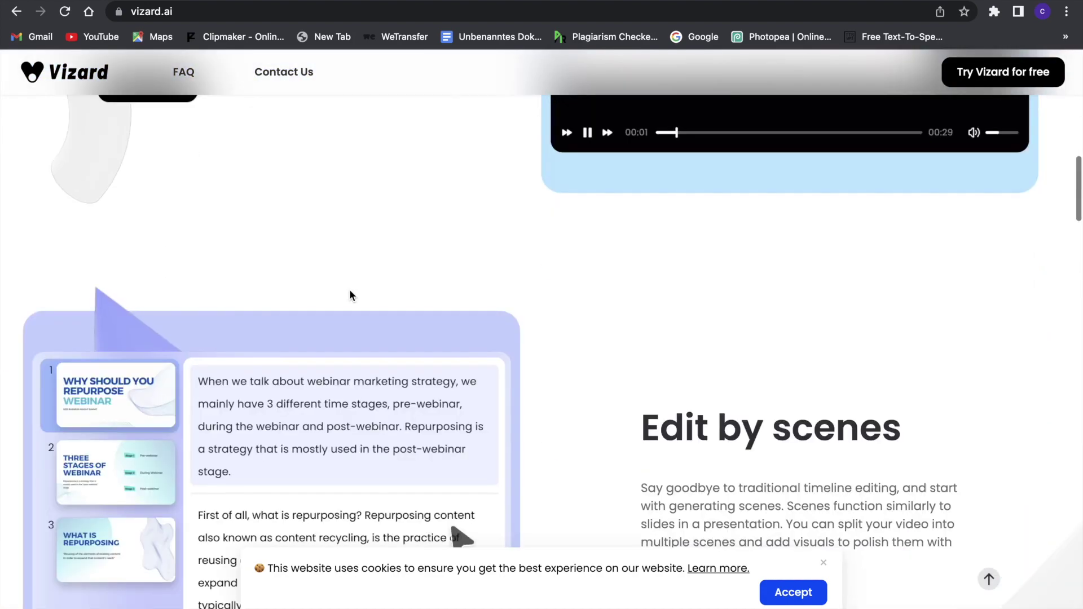
pyautogui.scroll(5, 350, 290)
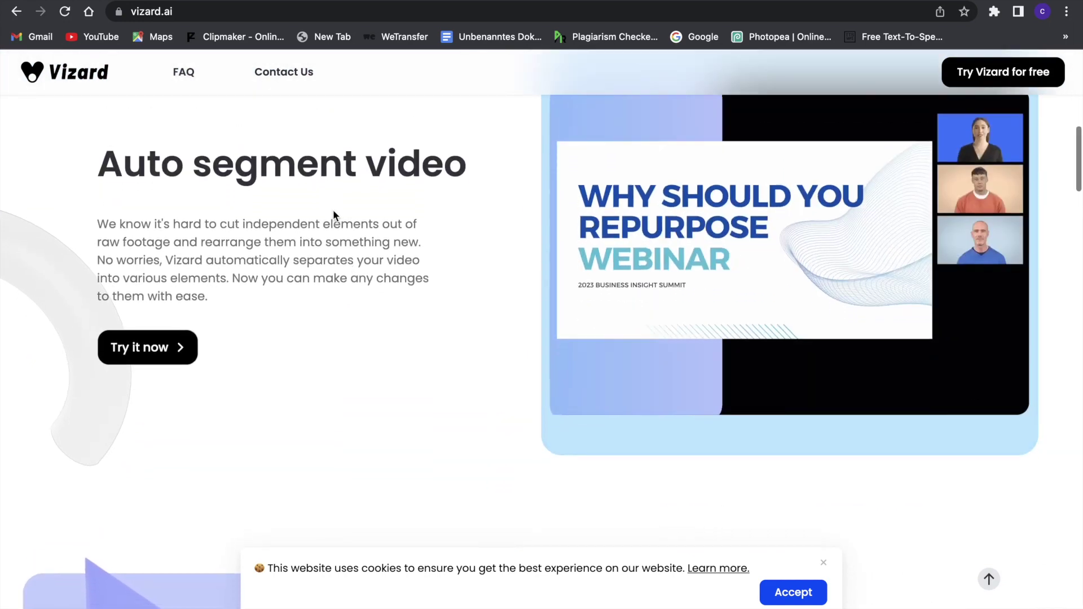
pyautogui.scroll(-8, 334, 215)
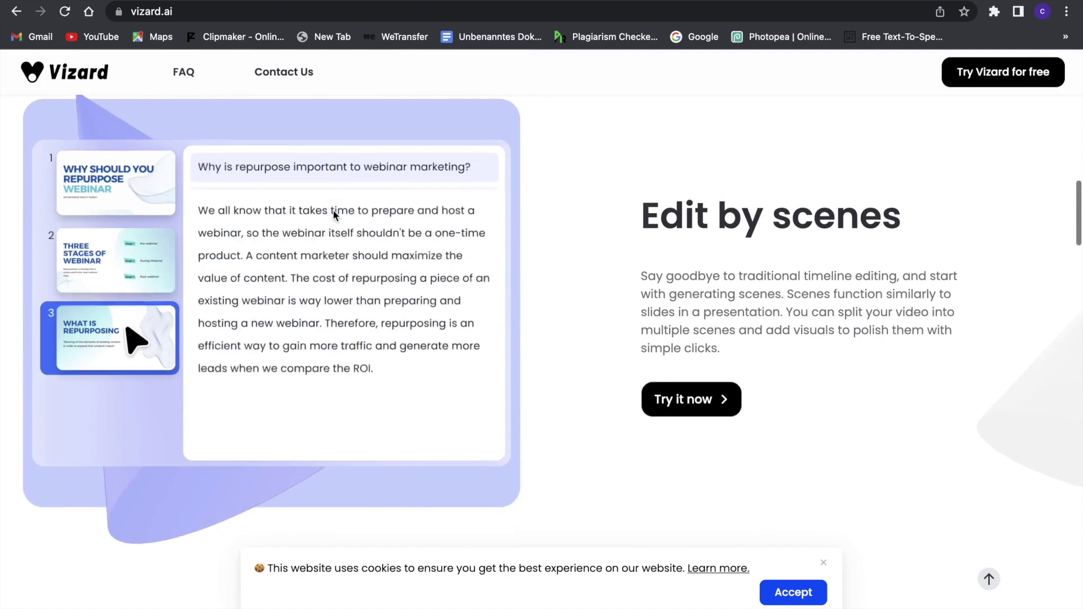
pyautogui.scroll(-10, 201, 208)
pyautogui.scroll(-3, 202, 209)
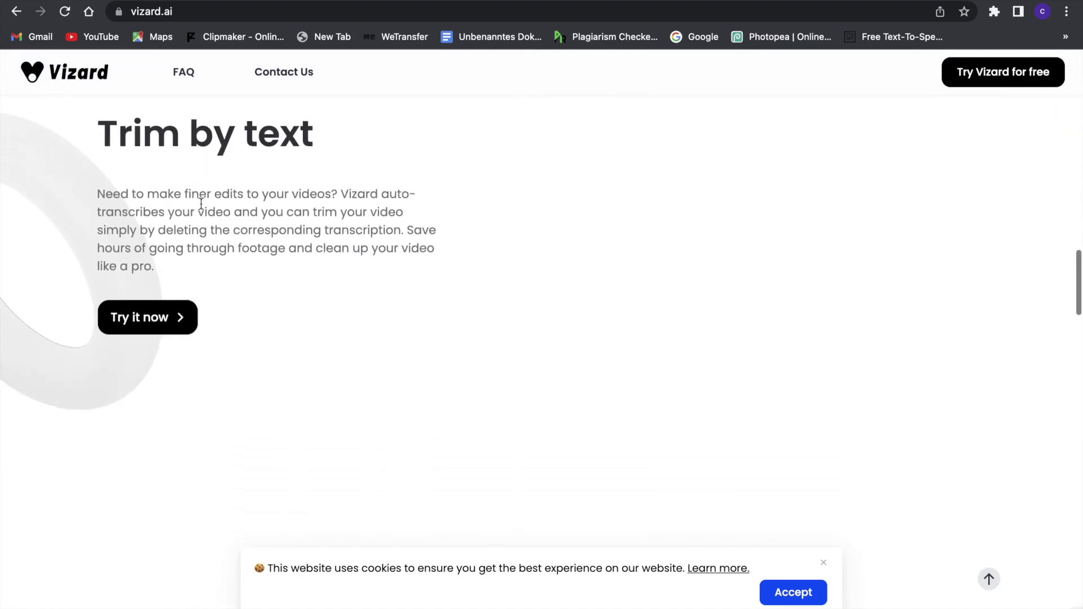
pyautogui.scroll(1, 201, 203)
pyautogui.scroll(-3, 201, 203)
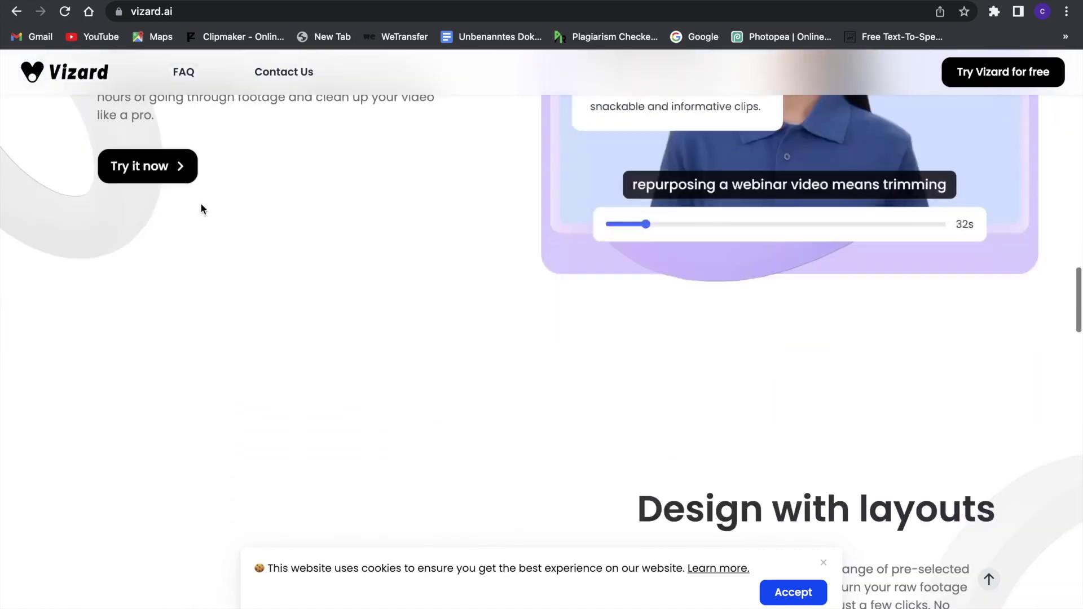
pyautogui.scroll(-6, 201, 203)
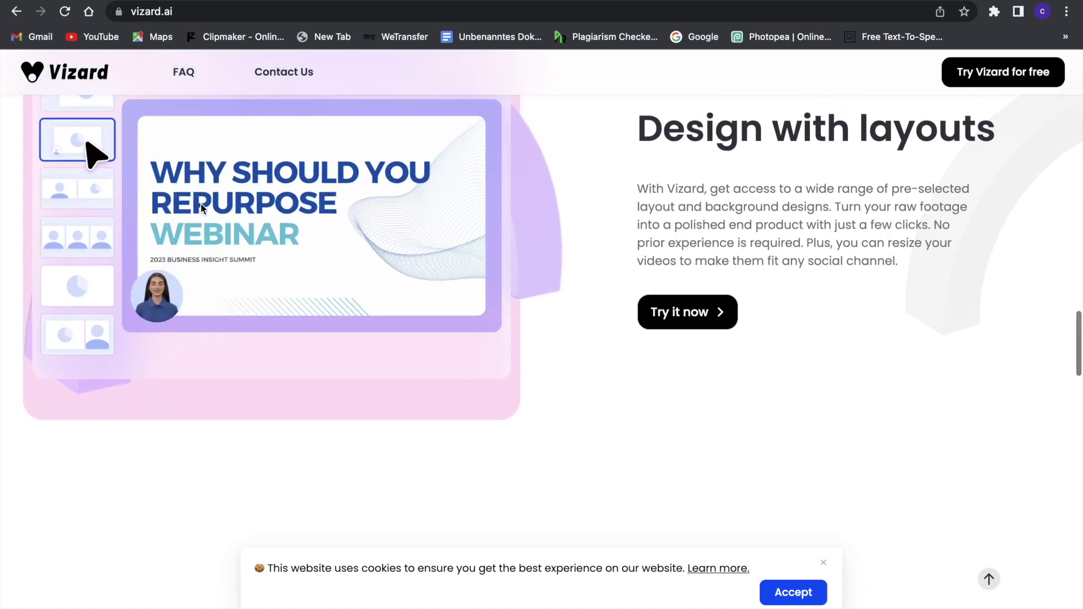
pyautogui.scroll(-2, 201, 208)
pyautogui.scroll(-5, 201, 208)
pyautogui.scroll(2, 201, 209)
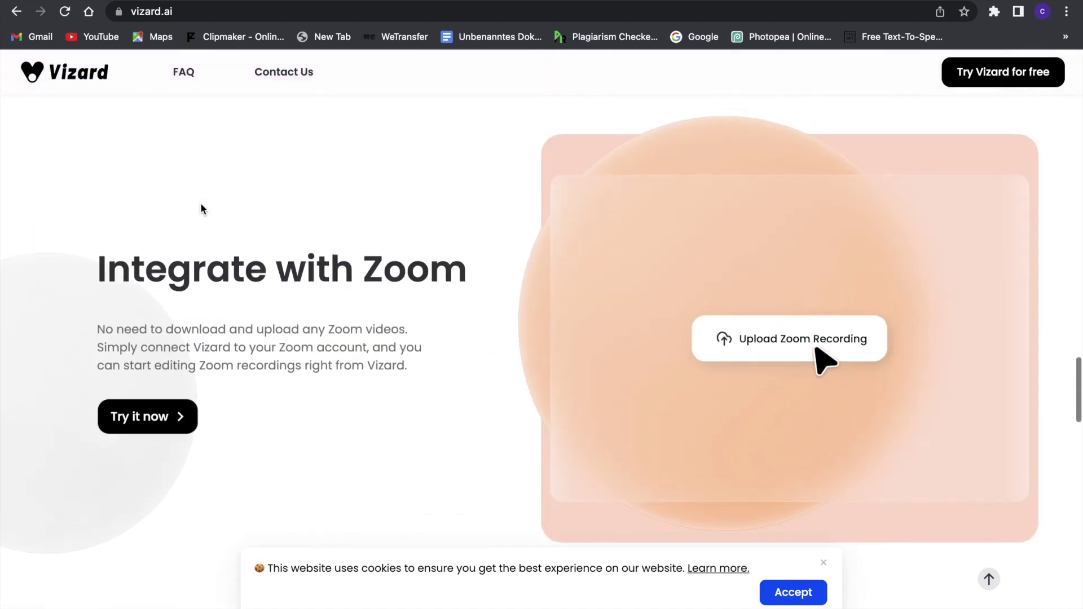
pyautogui.scroll(2, 201, 208)
pyautogui.scroll(5, 201, 208)
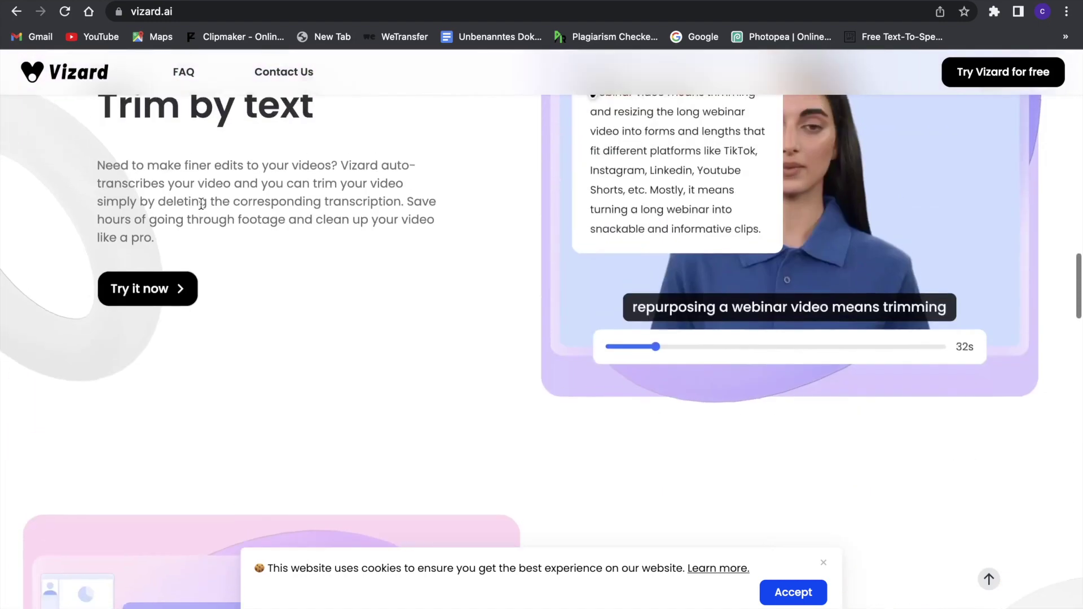
pyautogui.scroll(5, 201, 206)
pyautogui.scroll(5, 201, 202)
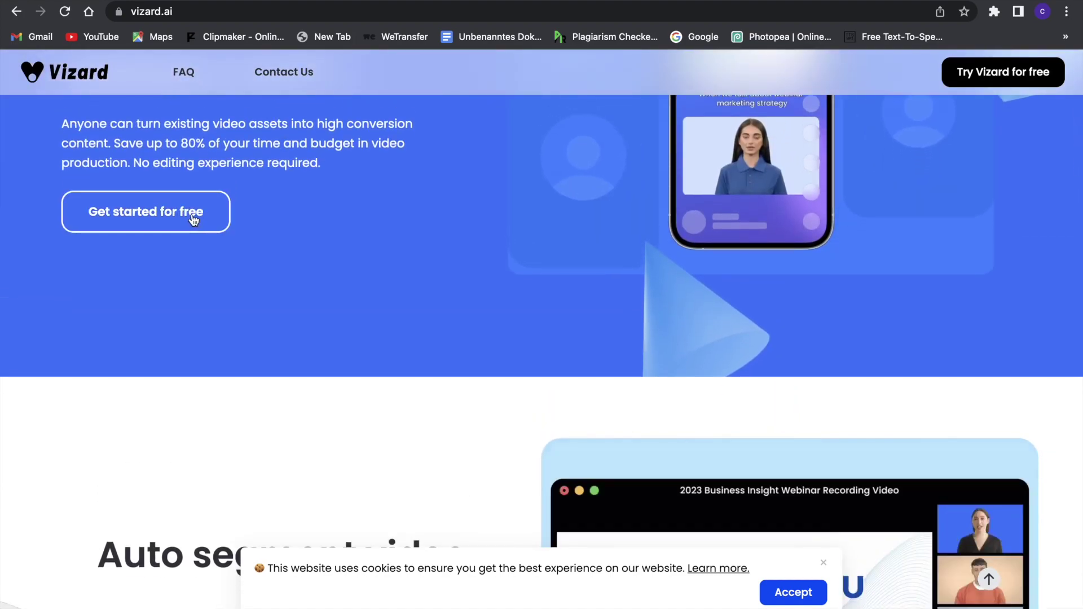
pyautogui.click(193, 219)
# Sign in to Vizard using the Google account in the 'Konto auswählen' chooser.
pyautogui.click(525, 268)
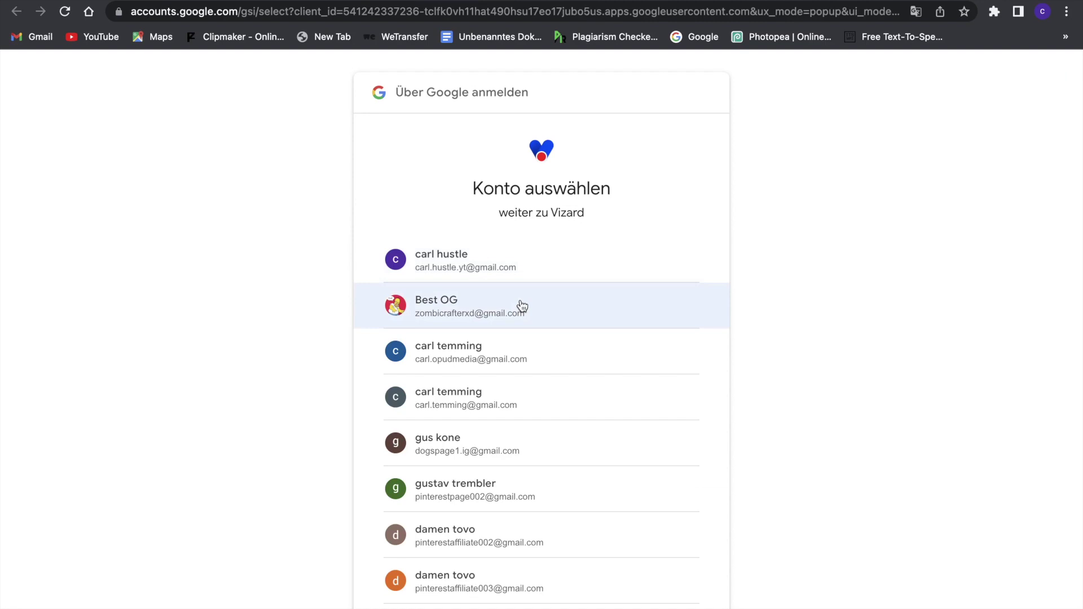
pyautogui.click(523, 306)
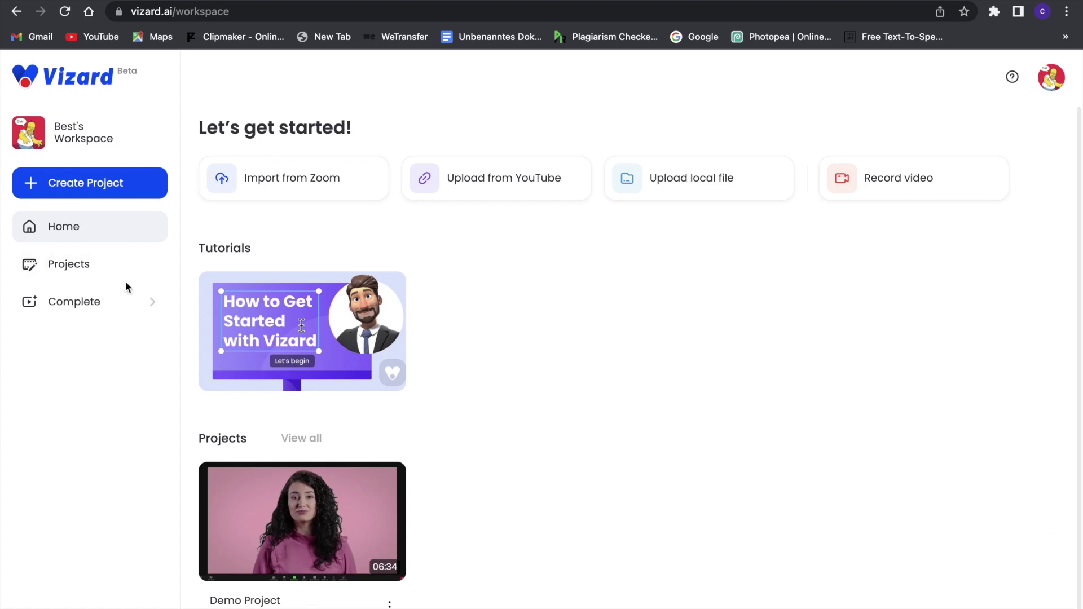
# Bring up Vizard's upload page for a new video and open a blank browser tab.
pyautogui.click(119, 185)
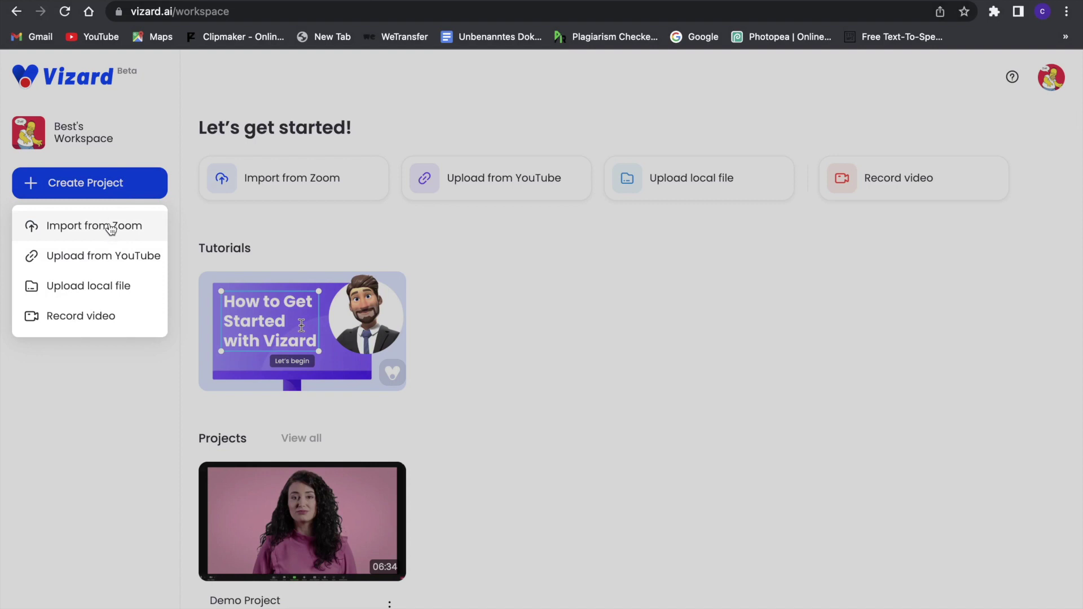
pyautogui.click(113, 256)
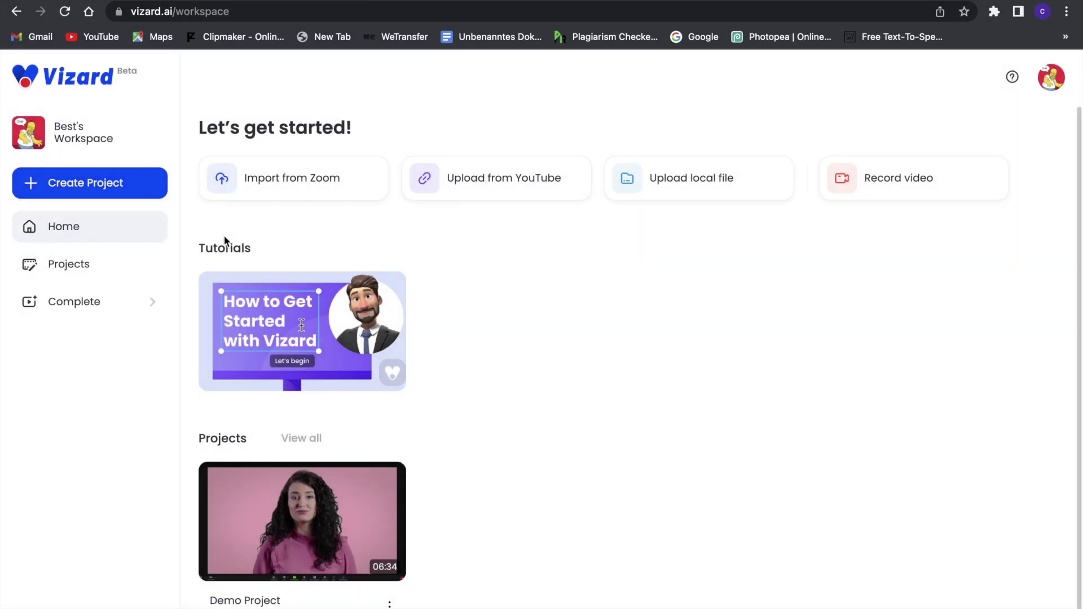
pyautogui.click(439, 202)
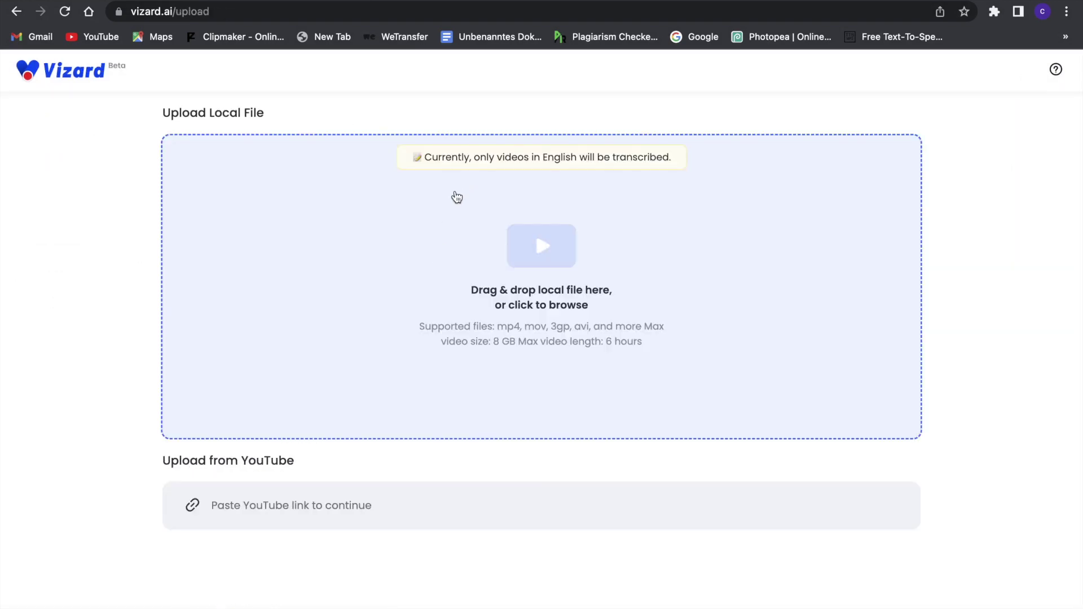
pyautogui.hotkey('ctrl', 't')
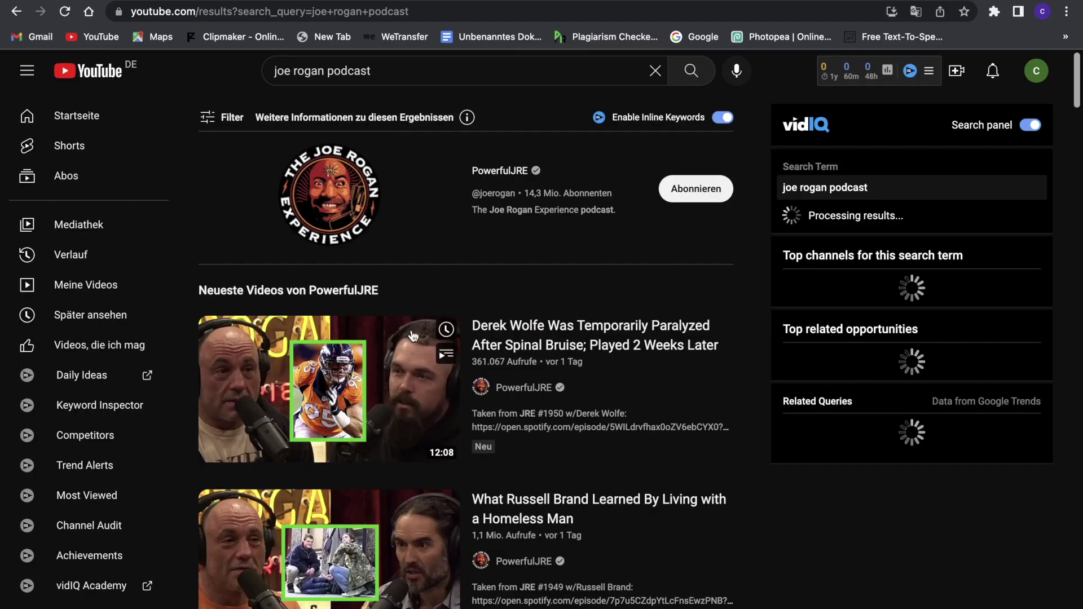
# Open the Derek Wolfe spinal-bruise episode on YouTube and copy its URL for Vizard's YouTube link field.
pyautogui.scroll(-2, 393, 378)
pyautogui.scroll(-3, 393, 378)
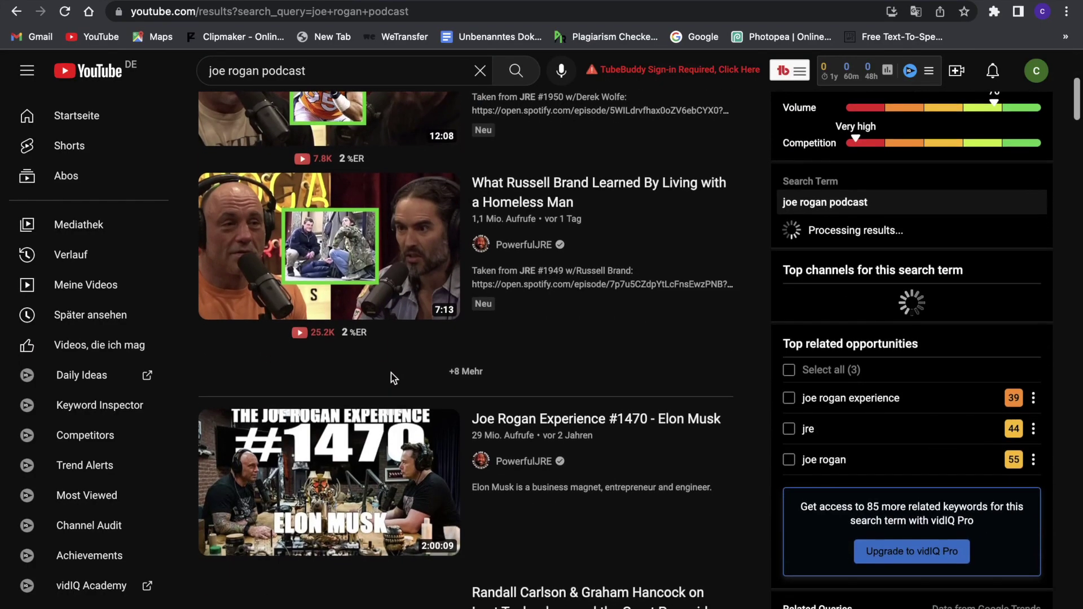
pyautogui.scroll(3, 391, 375)
pyautogui.click(394, 282)
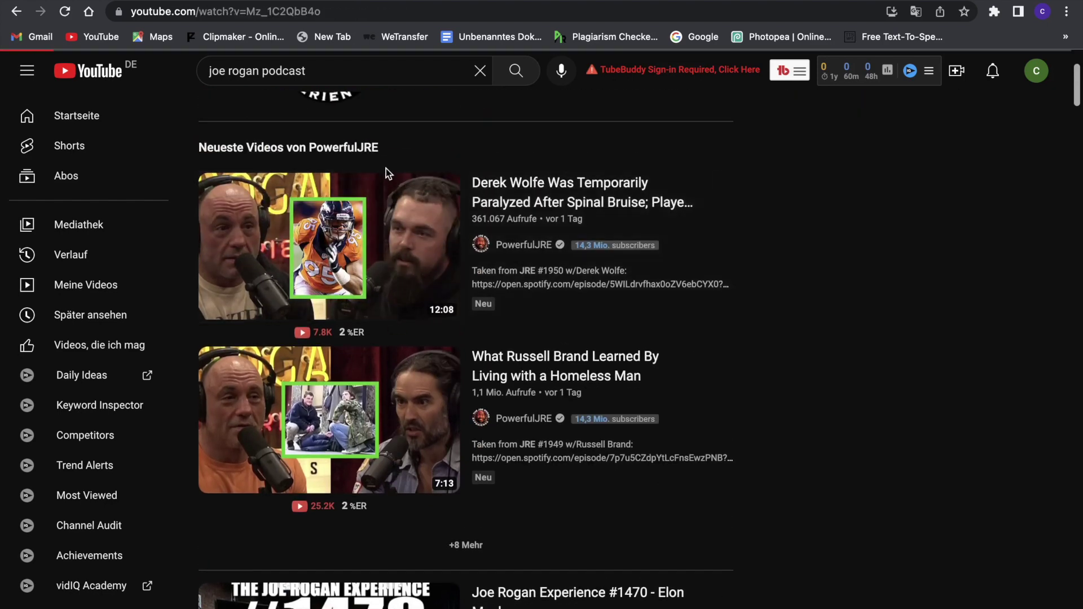
pyautogui.click(327, 13)
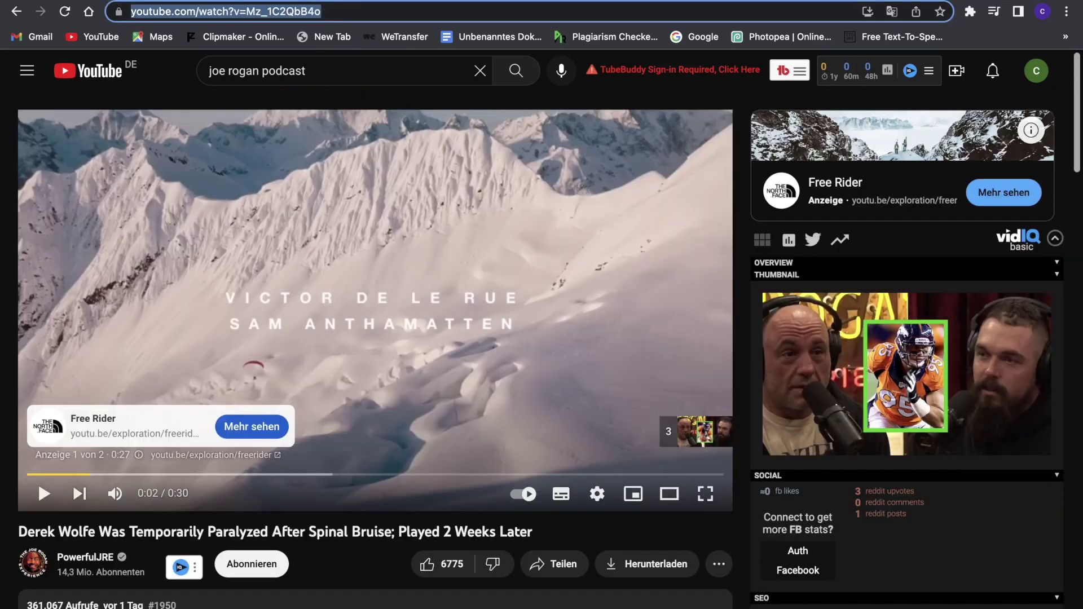
pyautogui.press('super+c')
pyautogui.hotkey('ctrl', 'Tab')
pyautogui.click(348, 504)
# Paste the YouTube link, import the Derek Wolfe episode, and play it in the editor.
pyautogui.press('super+v')
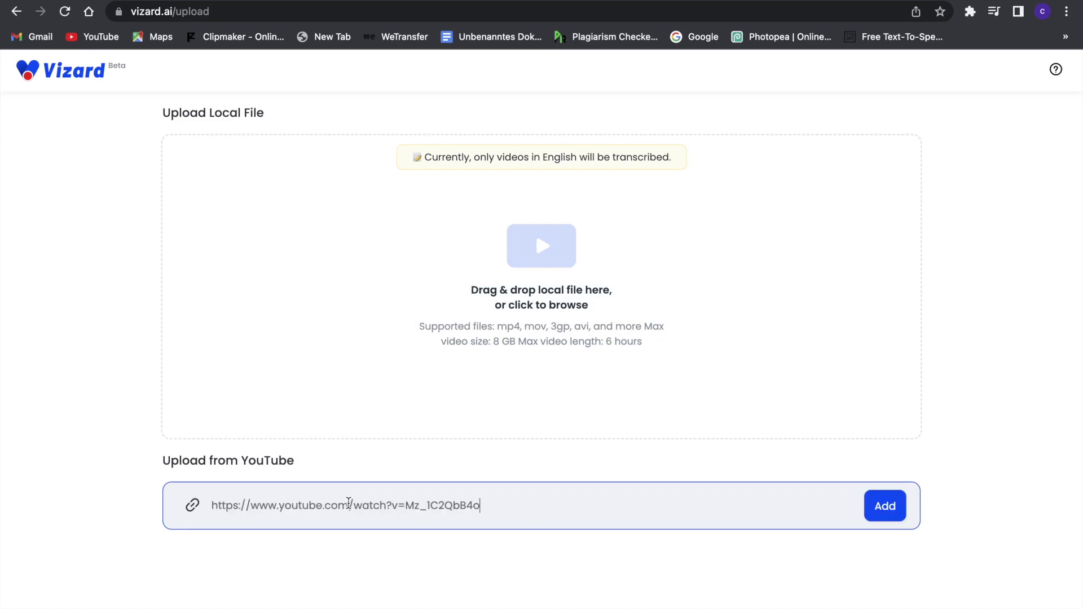
pyautogui.click(889, 509)
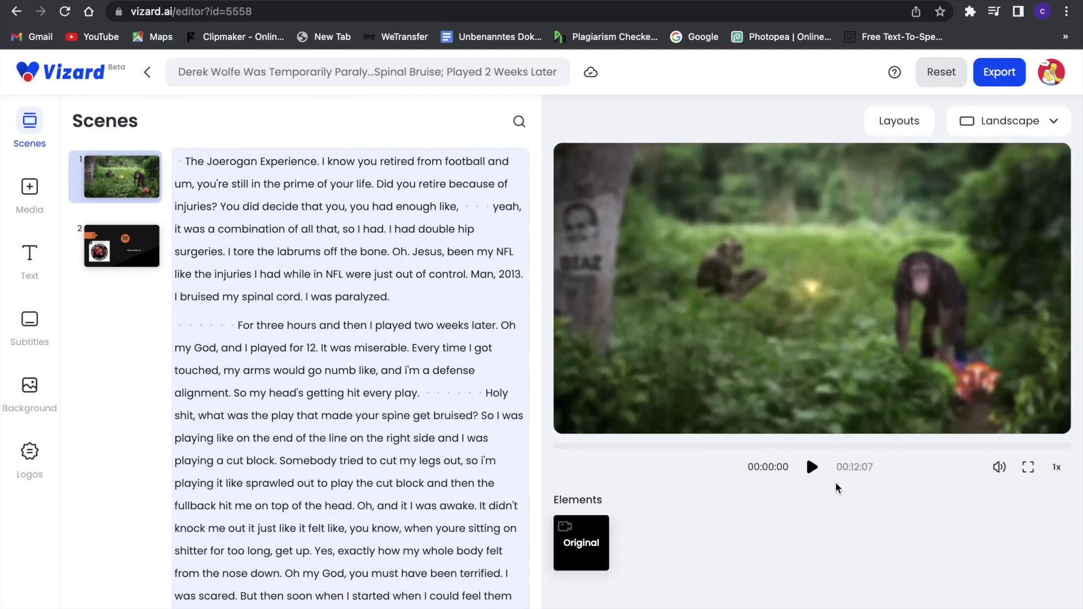
pyautogui.click(816, 473)
# Apply the first blue gradient background and nudge the video slightly lower in the frame.
pyautogui.click(572, 446)
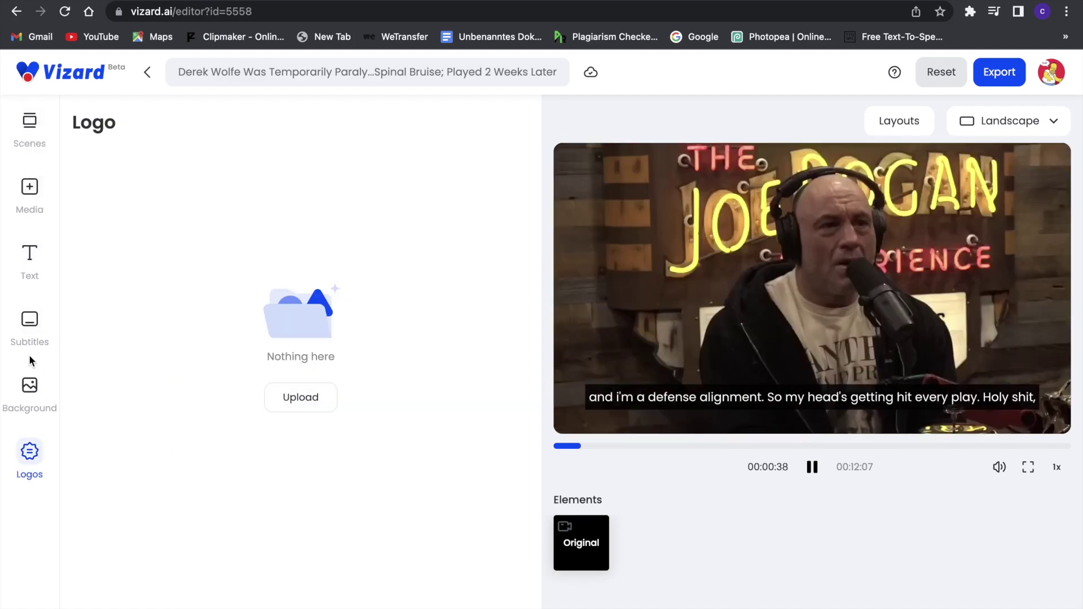
pyautogui.click(30, 387)
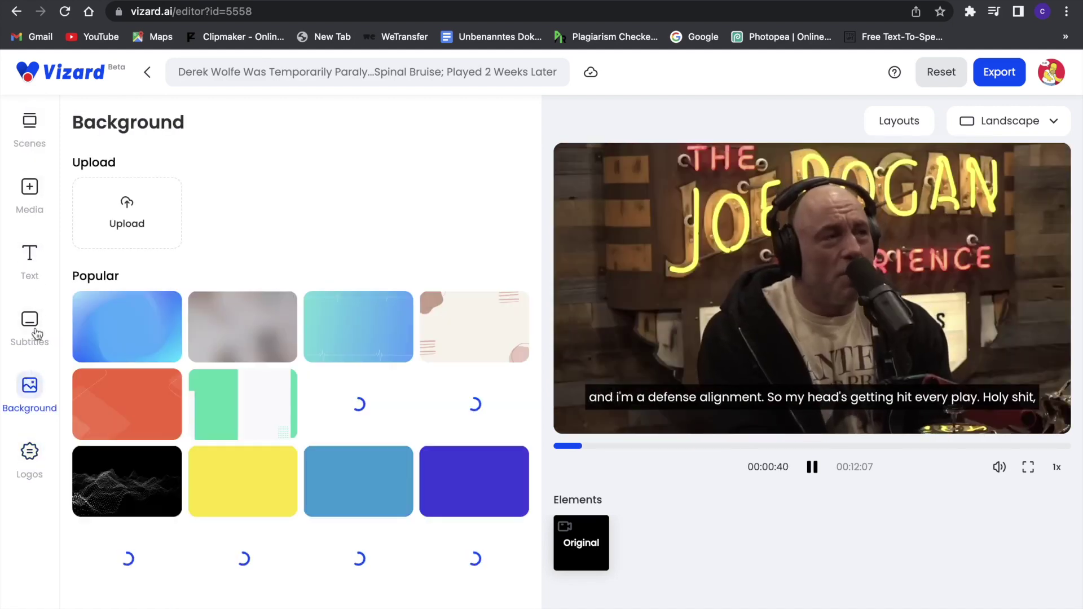
pyautogui.click(159, 330)
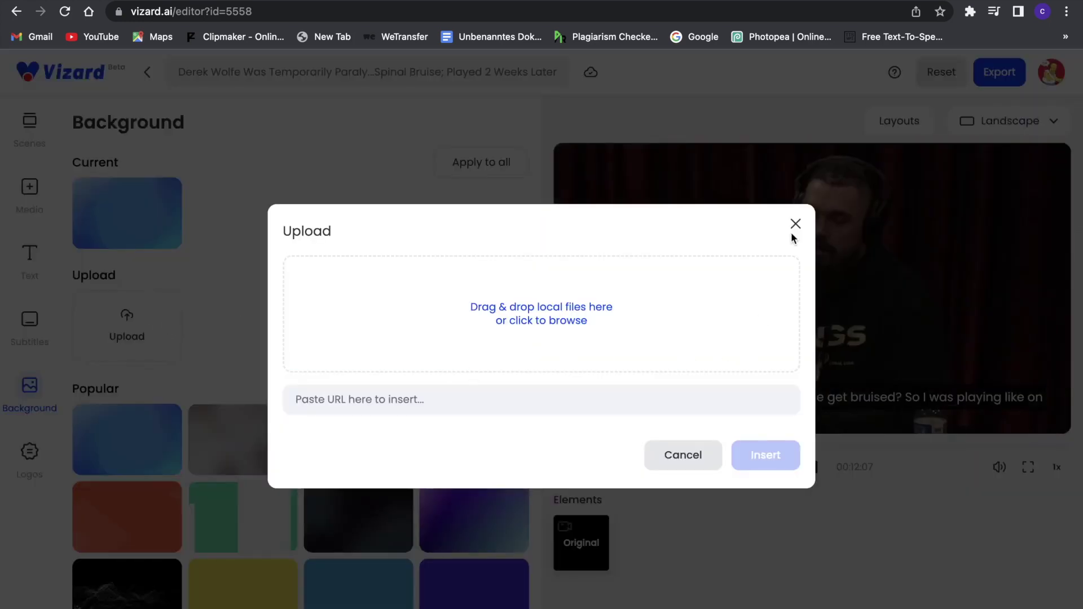
pyautogui.click(795, 225)
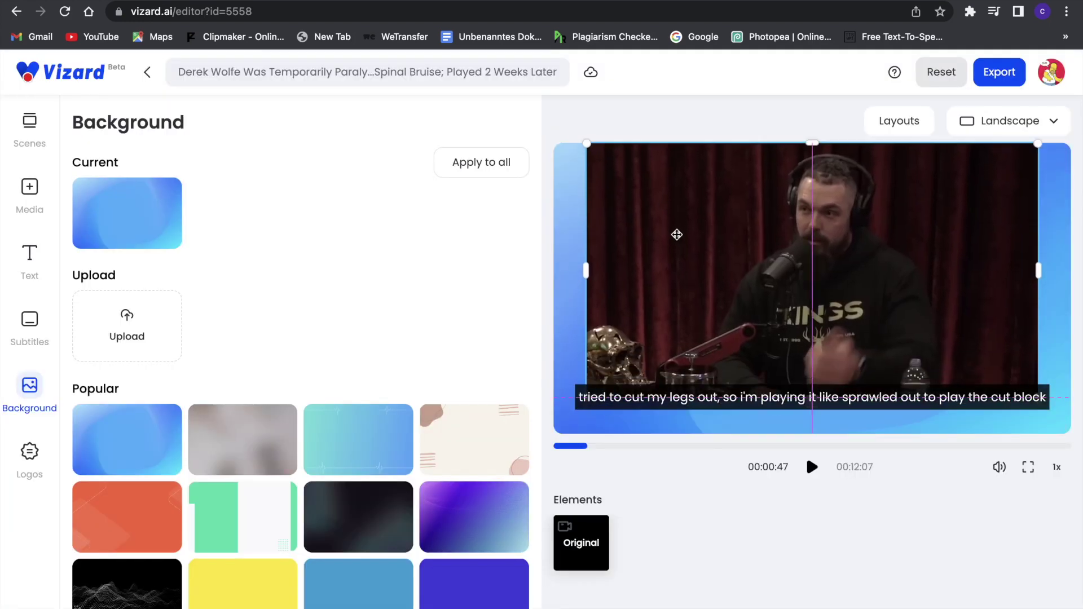
pyautogui.moveTo(678, 235); pyautogui.dragTo(678, 247)
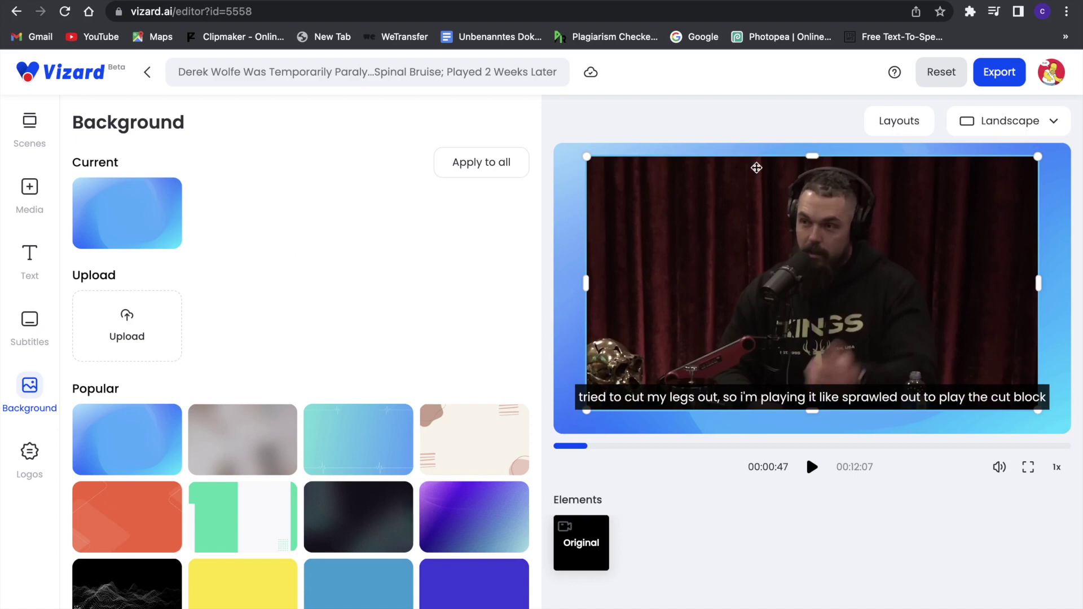
pyautogui.click(24, 329)
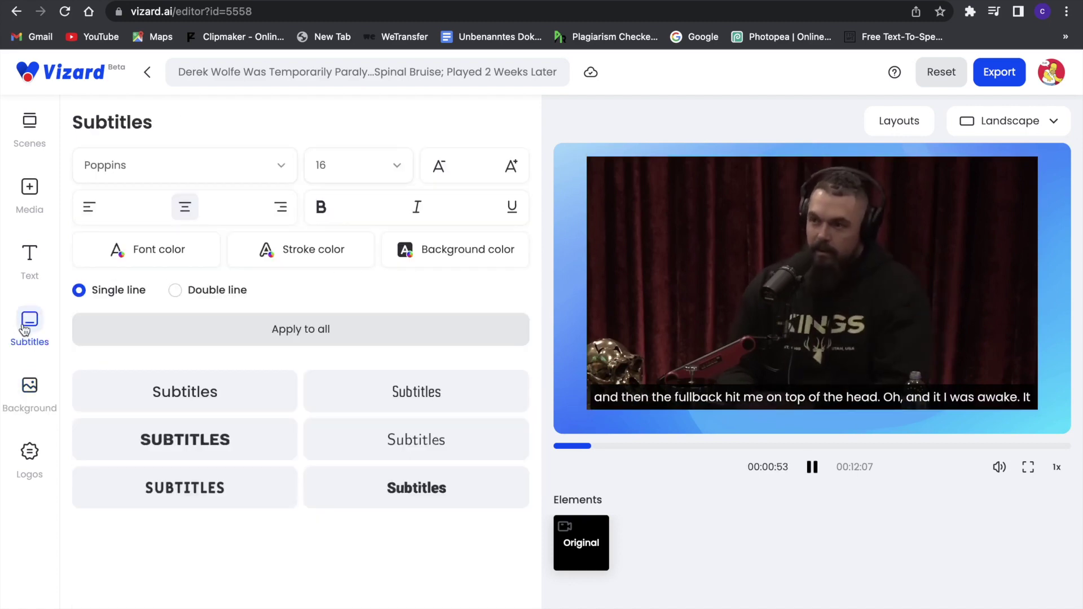
# Look over the Media and Scenes panels, then return to the workspace home.
pyautogui.click(25, 192)
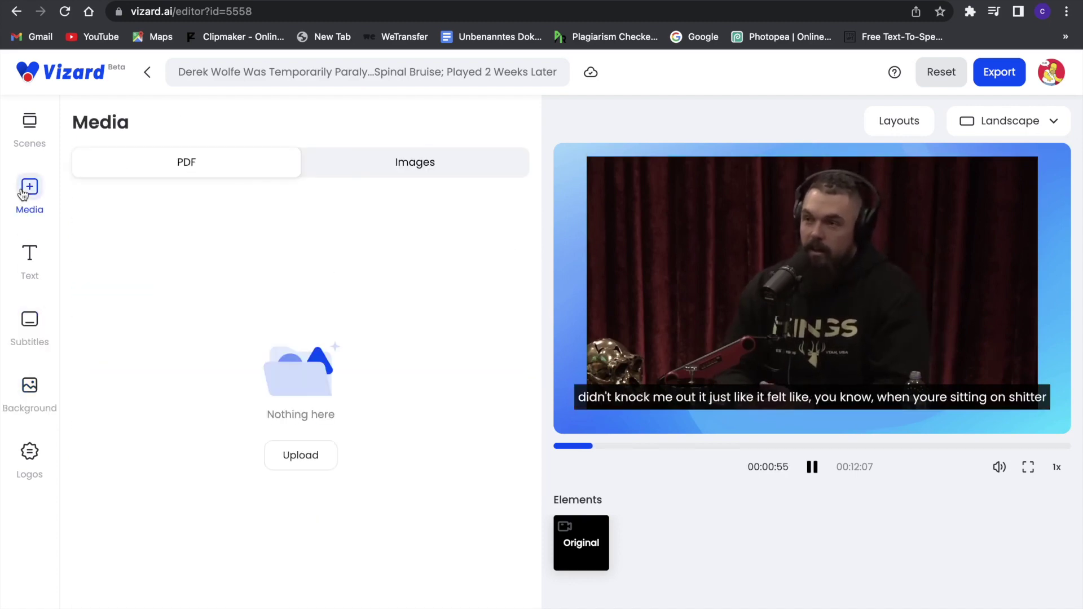
pyautogui.click(26, 128)
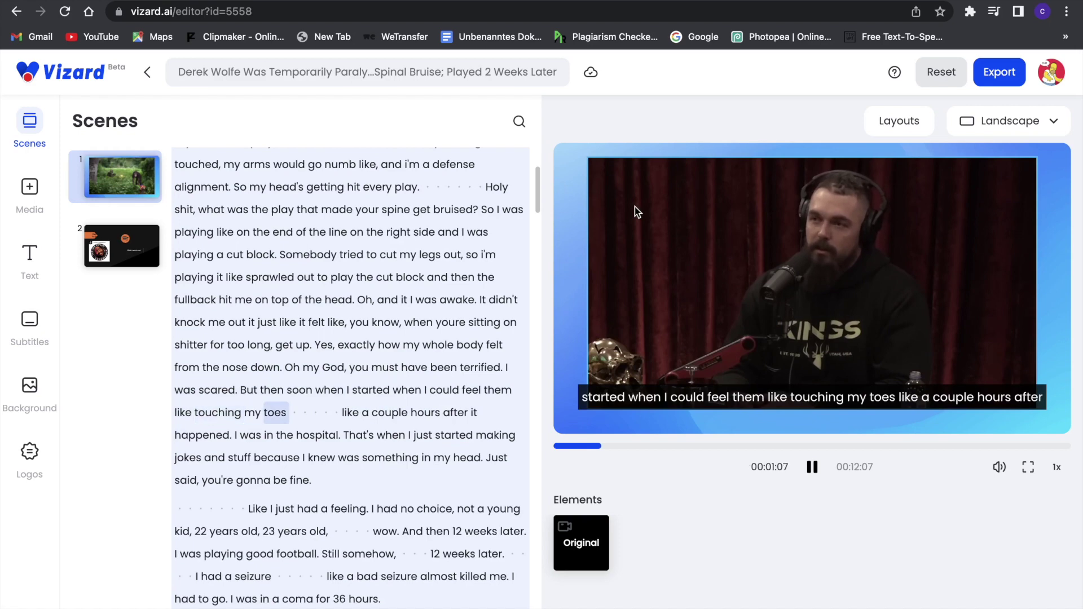
pyautogui.click(90, 72)
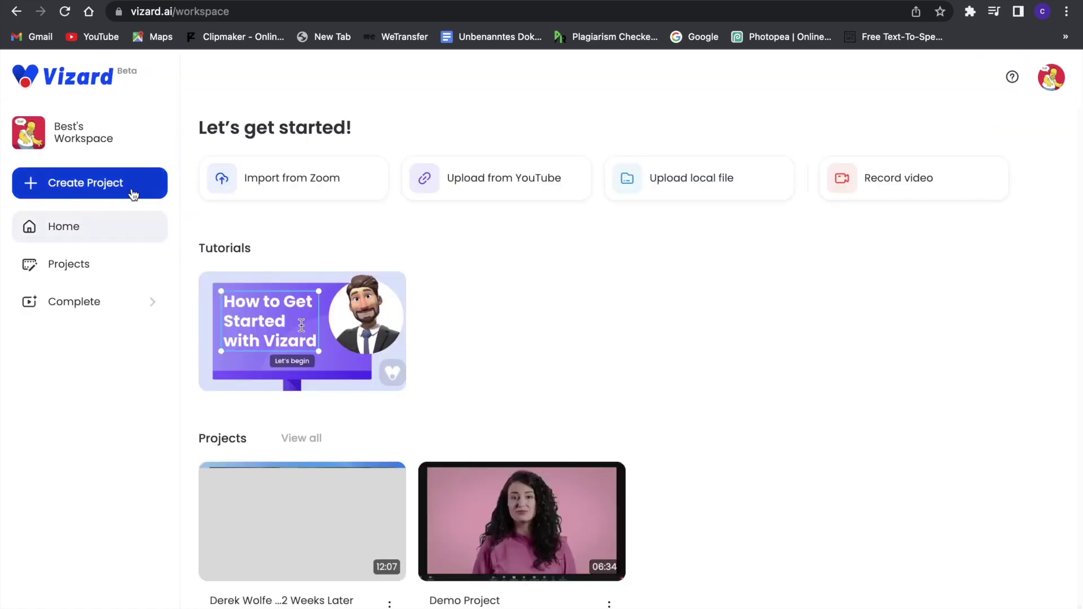
# Confirm no exported videos exist and list projects: Derek Wolfe and Demo Project.
pyautogui.click(102, 305)
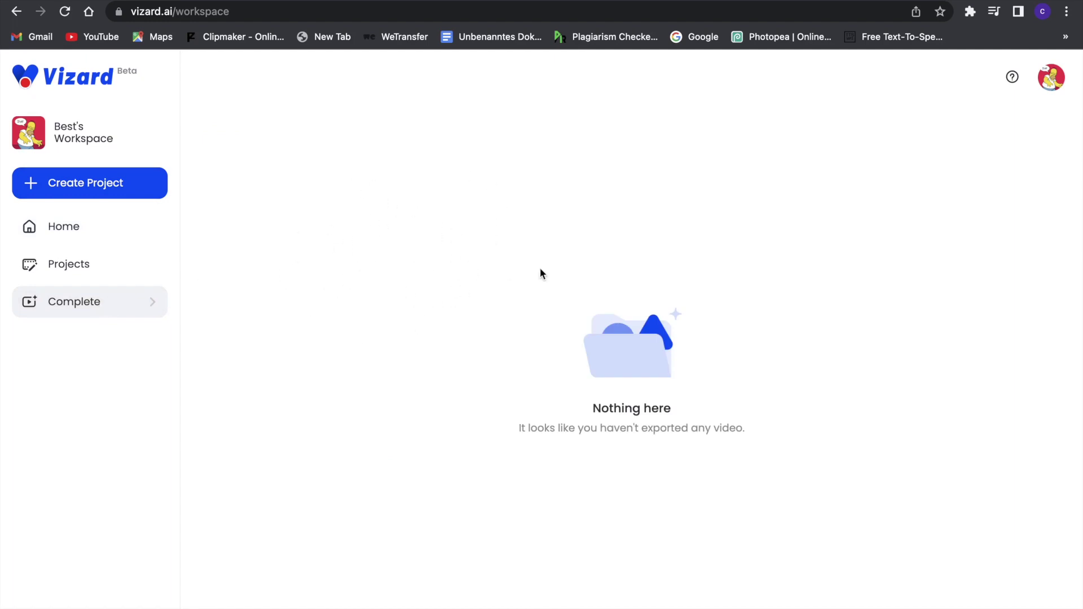
pyautogui.click(97, 265)
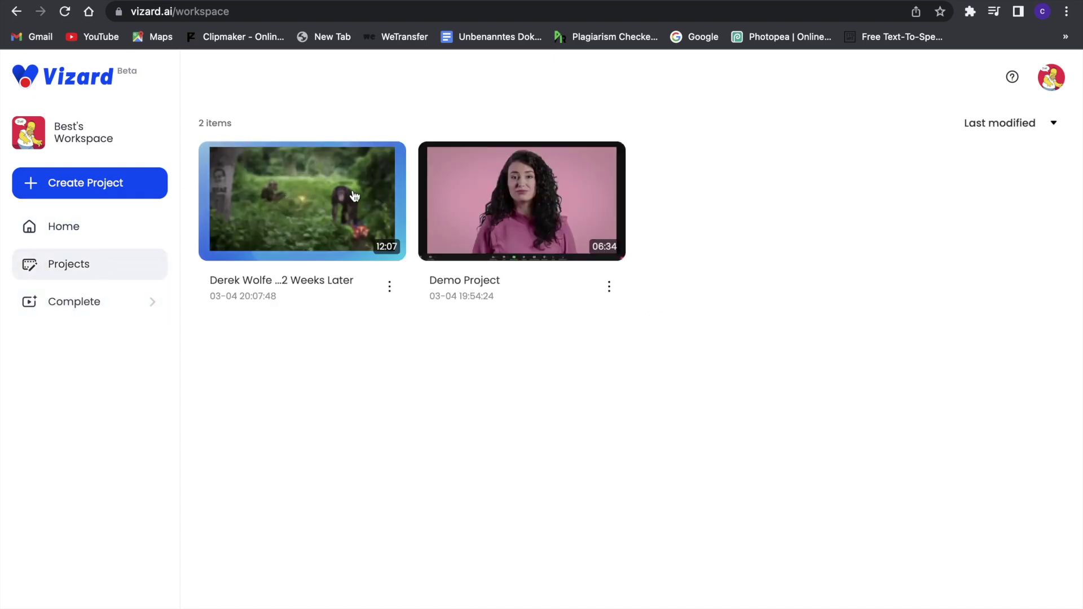
# In Demo Project's scene 4, drag the bottom speaker's video box right, then go home.
pyautogui.click(489, 206)
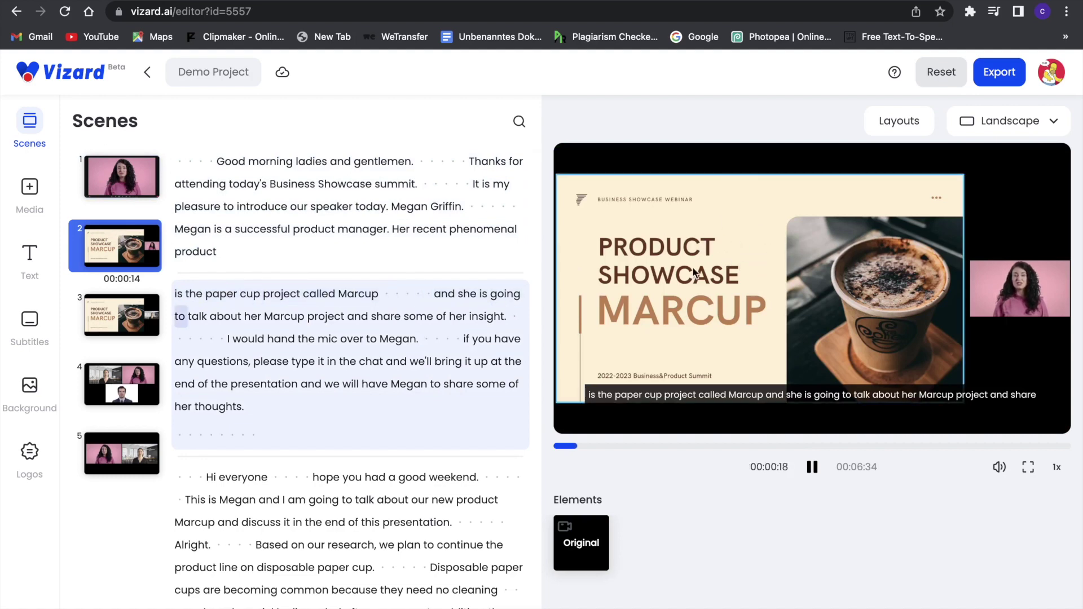
pyautogui.click(126, 330)
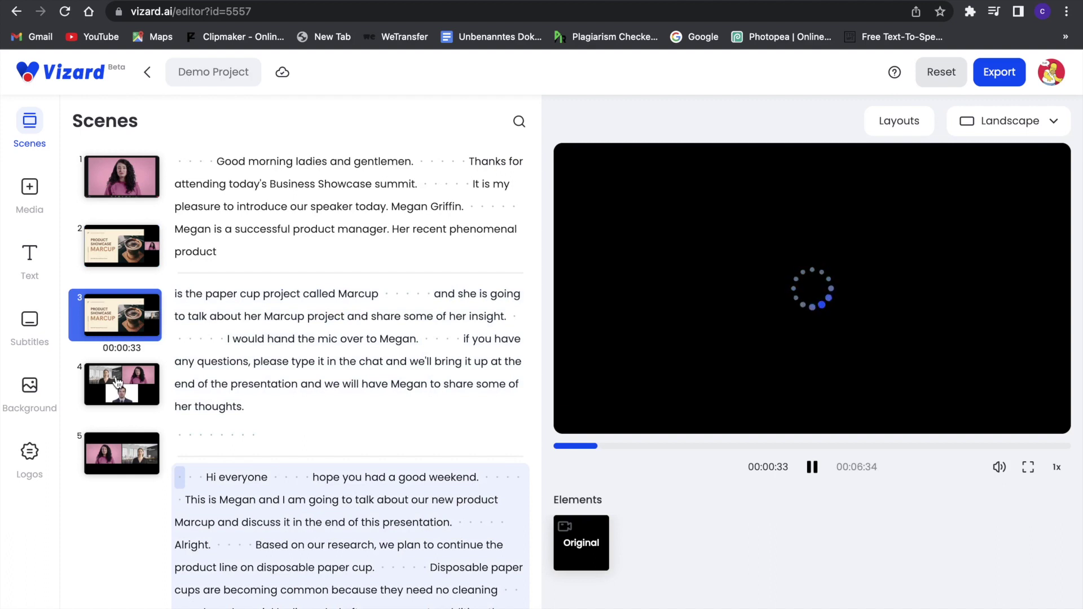
pyautogui.click(121, 378)
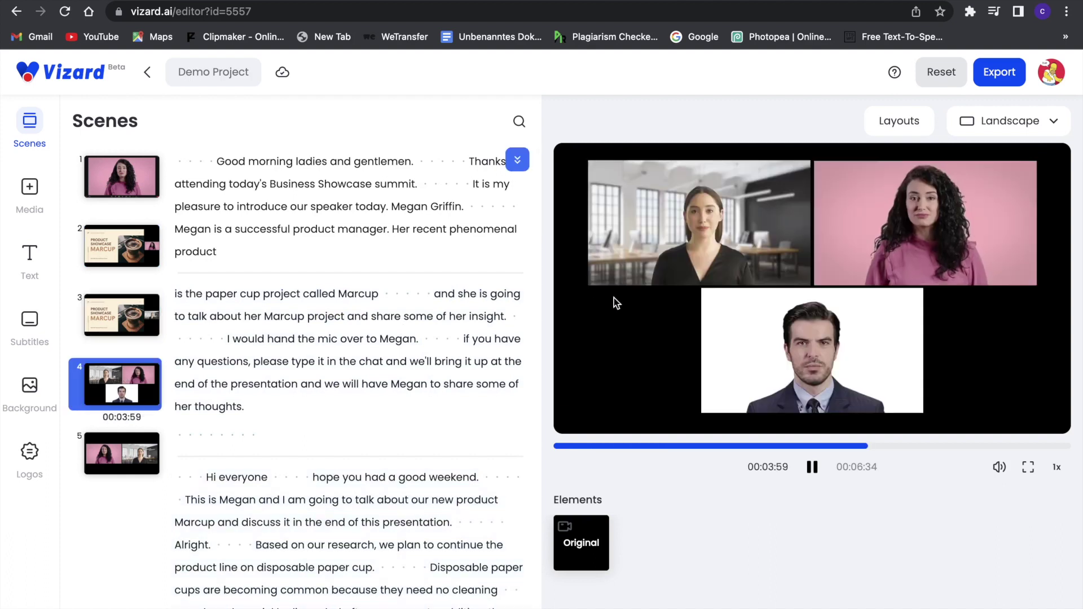
pyautogui.moveTo(822, 340)
pyautogui.mouseDown()
pyautogui.moveTo(877, 333)
pyautogui.moveTo(775, 363)
pyautogui.mouseUp()
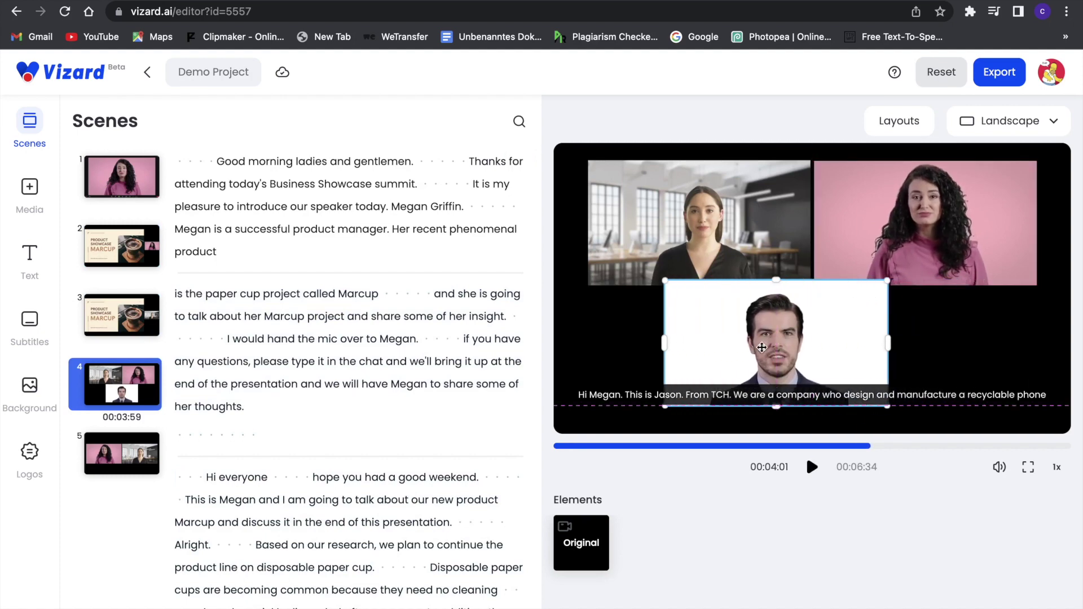
pyautogui.moveTo(774, 363); pyautogui.dragTo(802, 363)
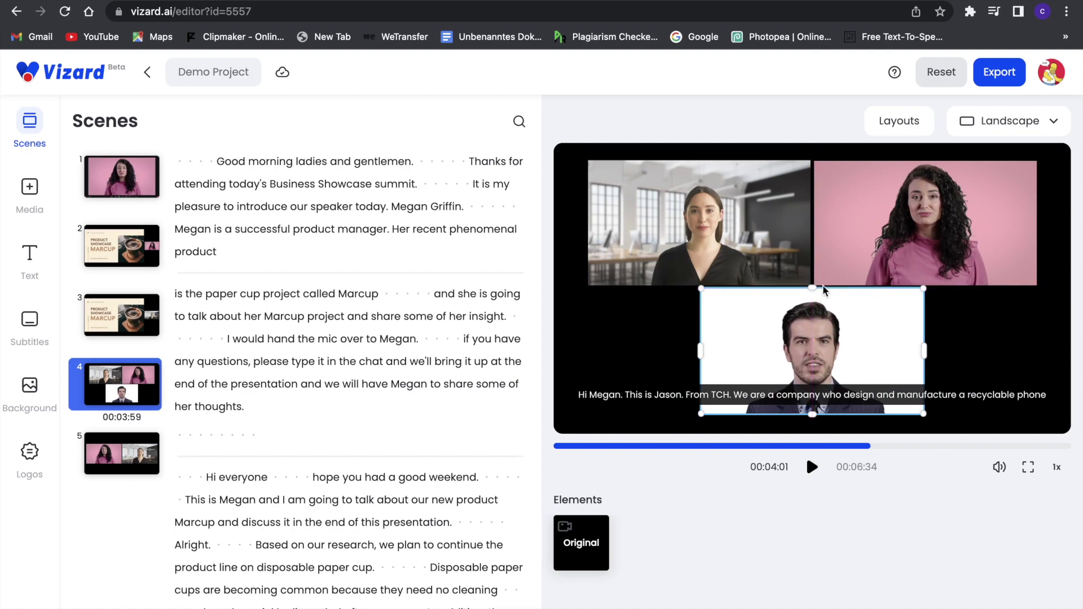
pyautogui.click(26, 76)
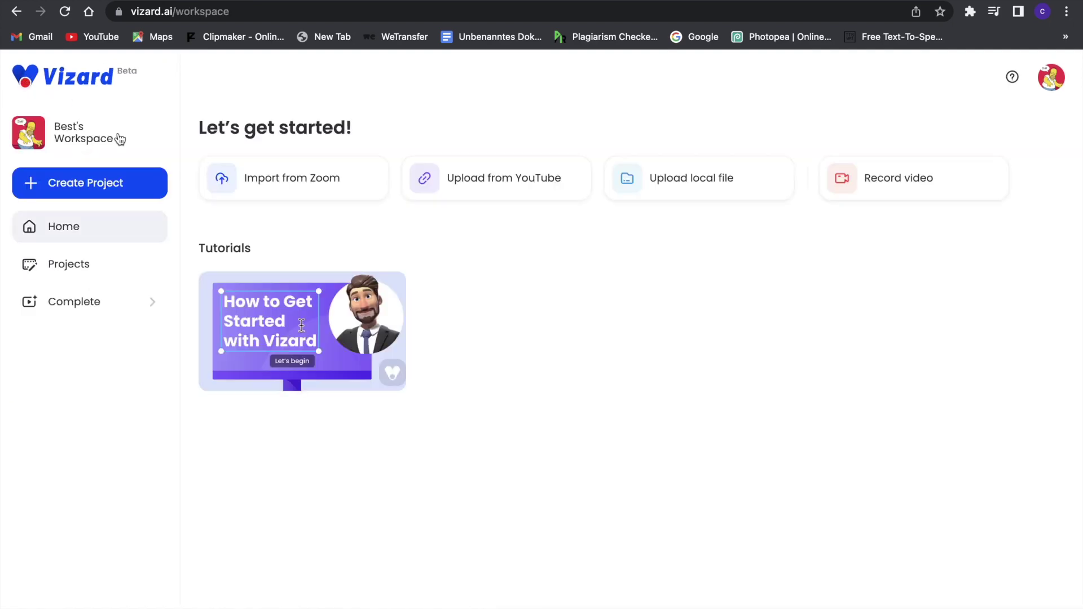